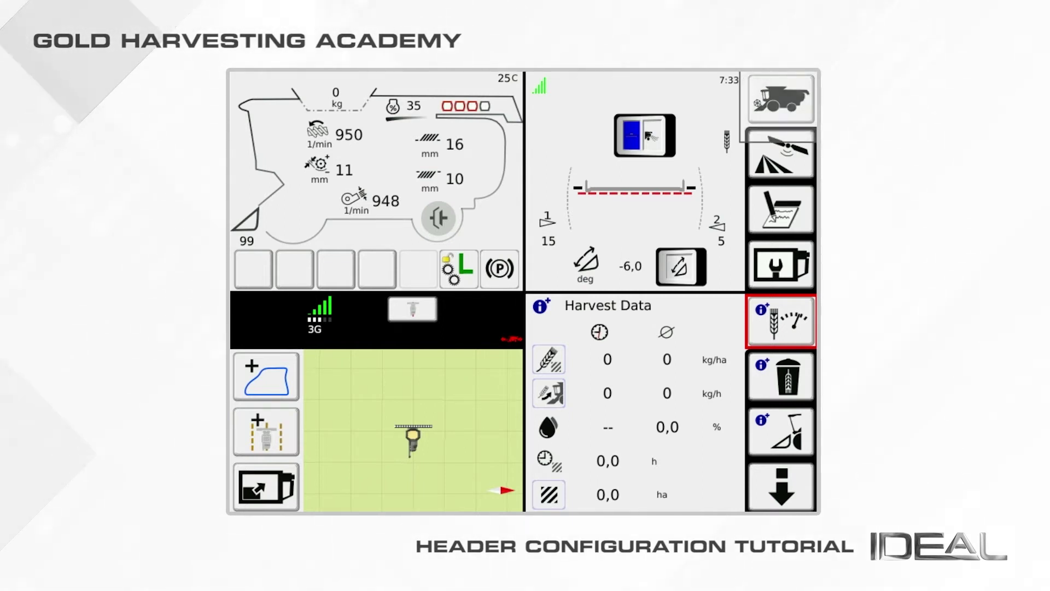
Step: Open the combine's header settings and create a new header configuration named Pf
{"action": "left_click", "coordinate": [781, 99]}
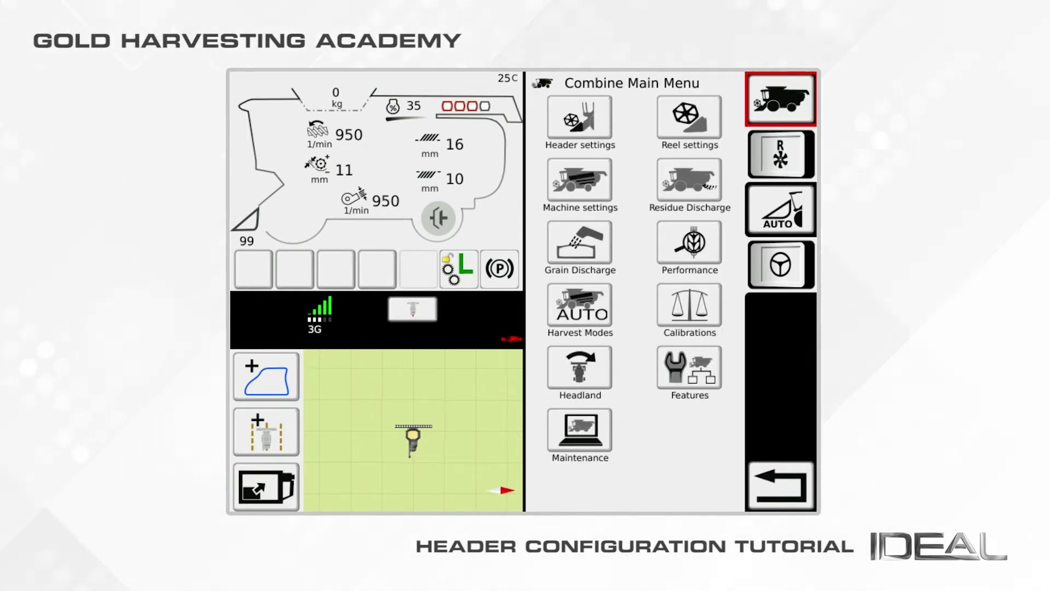
{"action": "left_click", "coordinate": [579, 118]}
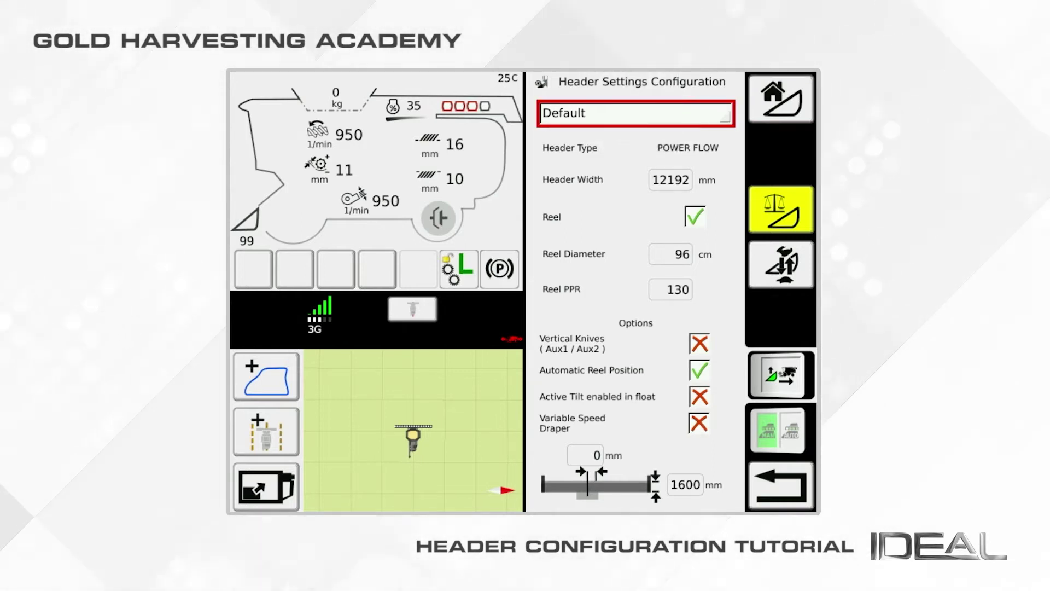
{"action": "left_click", "coordinate": [679, 115]}
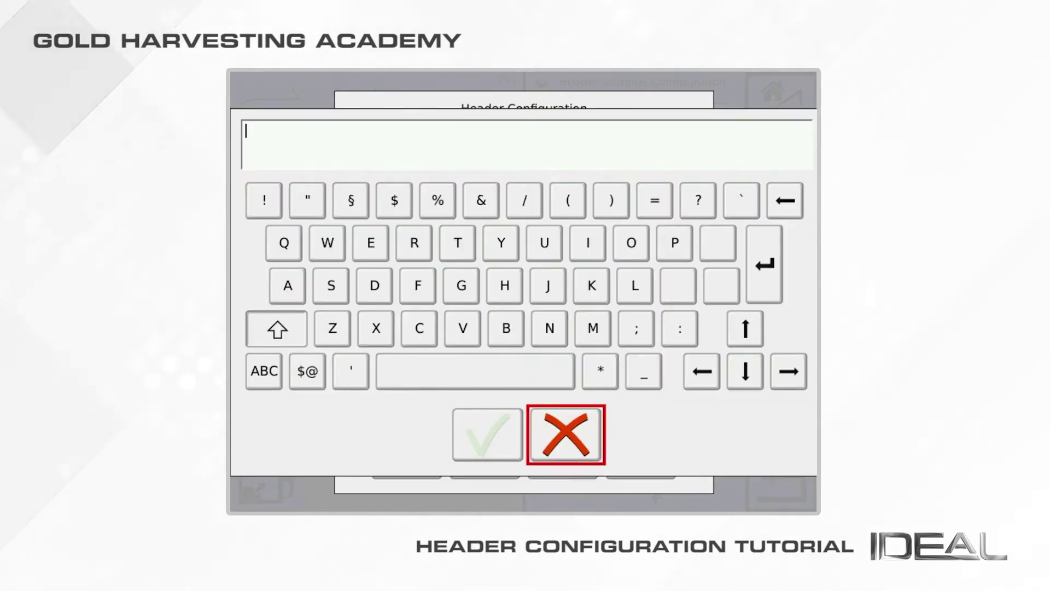
{"action": "type", "text": "Pf"}
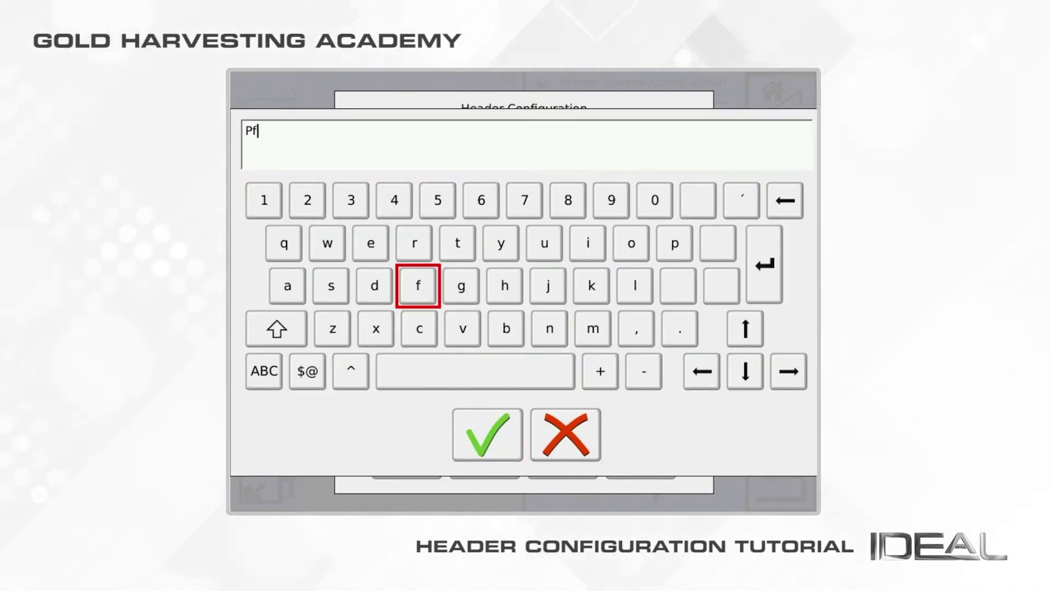
{"action": "left_click", "coordinate": [498, 427]}
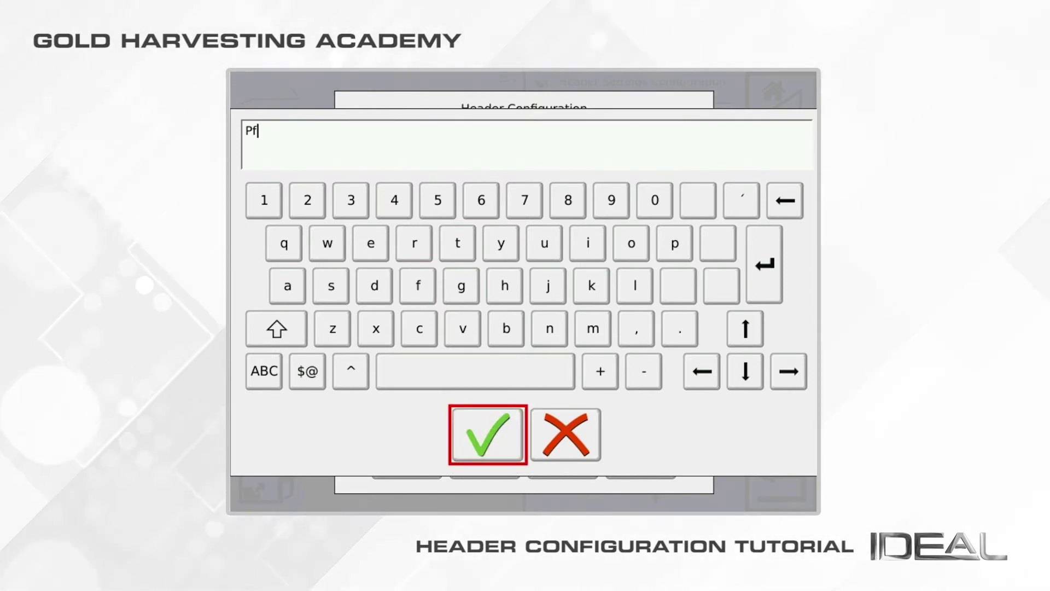
{"action": "key", "text": "Return"}
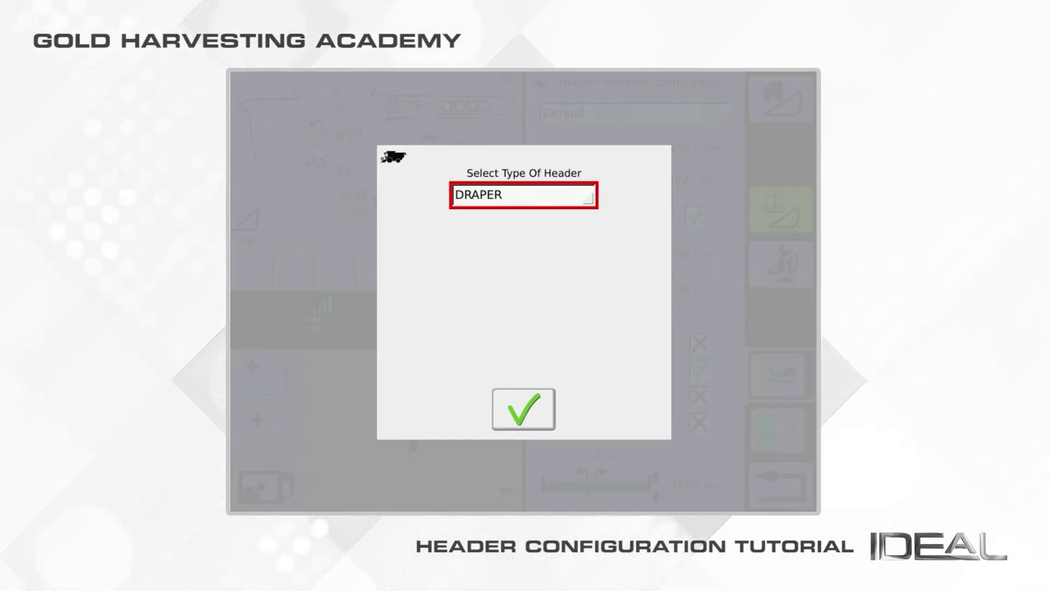
Step: Choose POWER FLOW as the header type for the new configuration and accept it
{"action": "key", "text": "Return"}
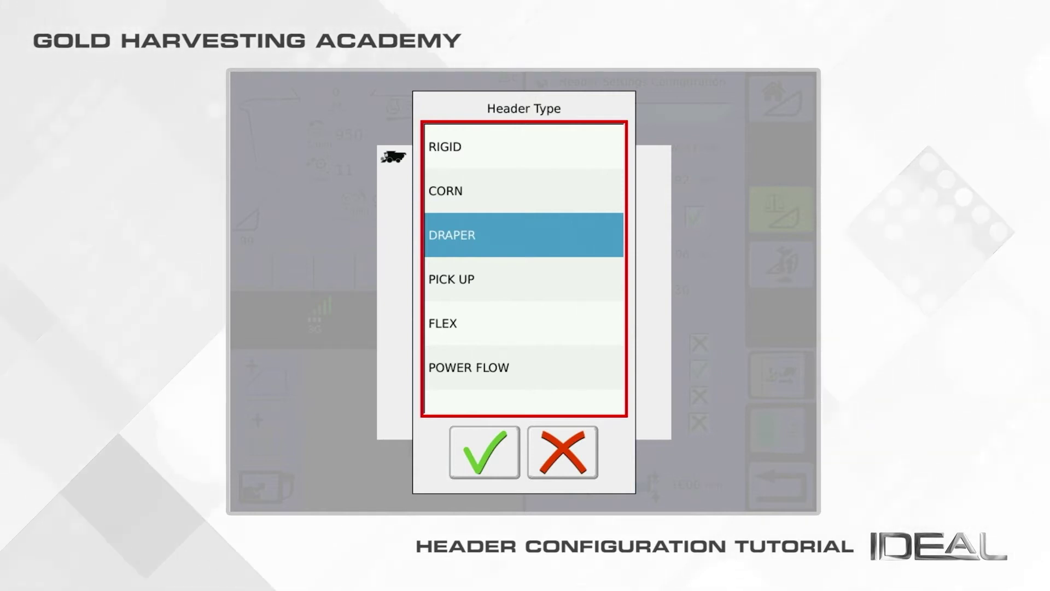
{"action": "key", "text": "Down"}
{"action": "key", "text": "Down"}
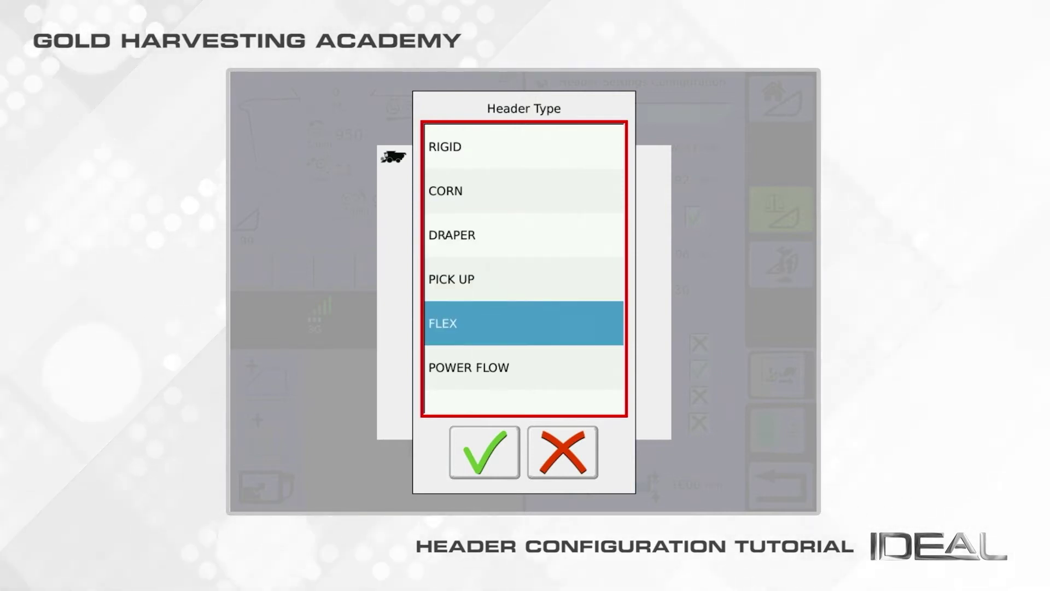
{"action": "key", "text": "Down"}
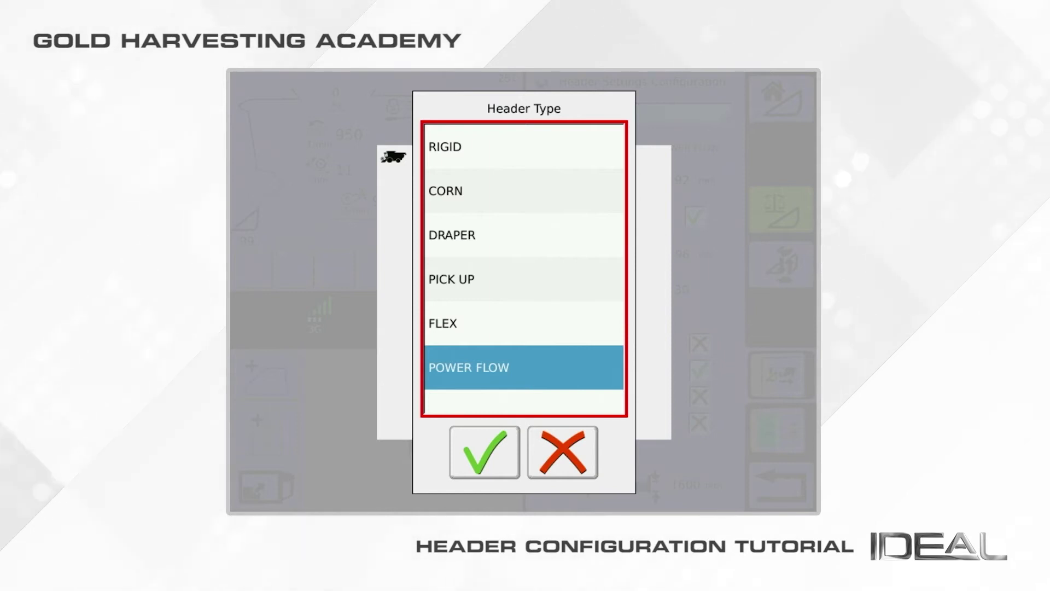
{"action": "key", "text": "Tab"}
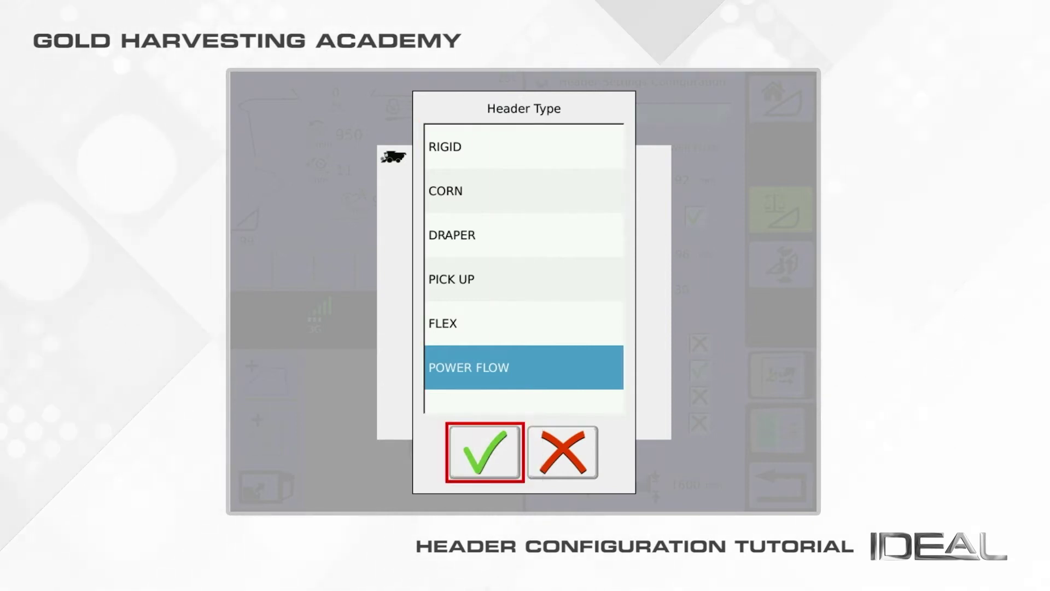
{"action": "key", "text": "Return"}
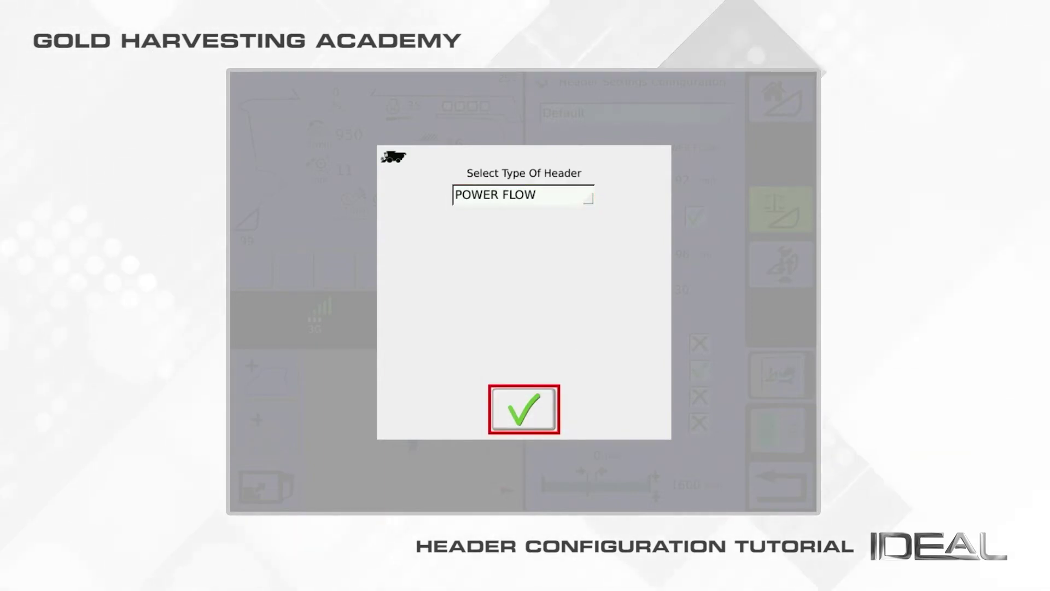
{"action": "key", "text": "Return"}
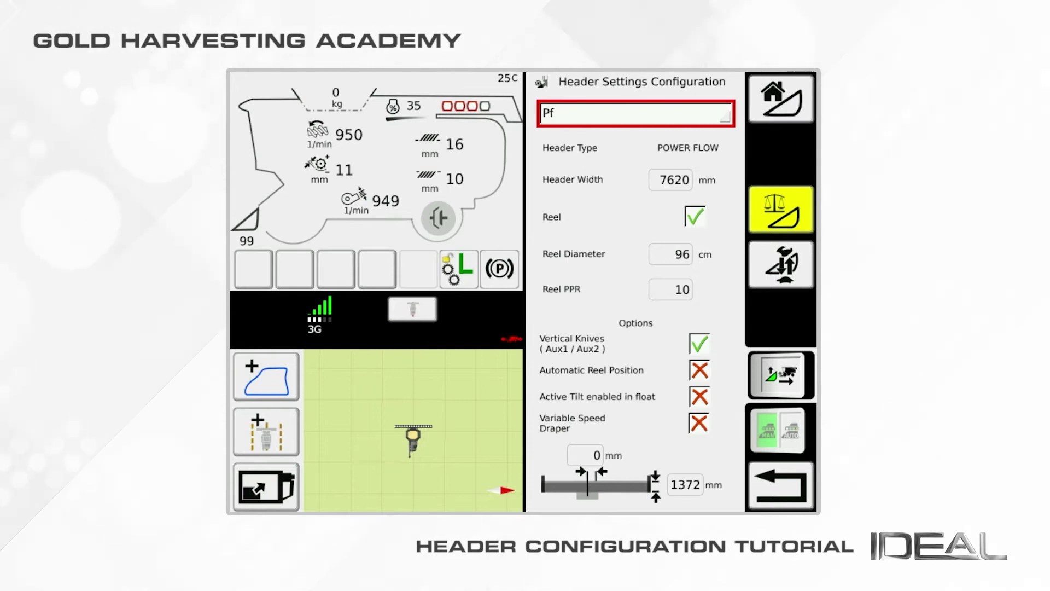
Step: Set the header width to 12192 mm and the reel diameter to 96 cm
{"action": "left_click", "coordinate": [671, 180]}
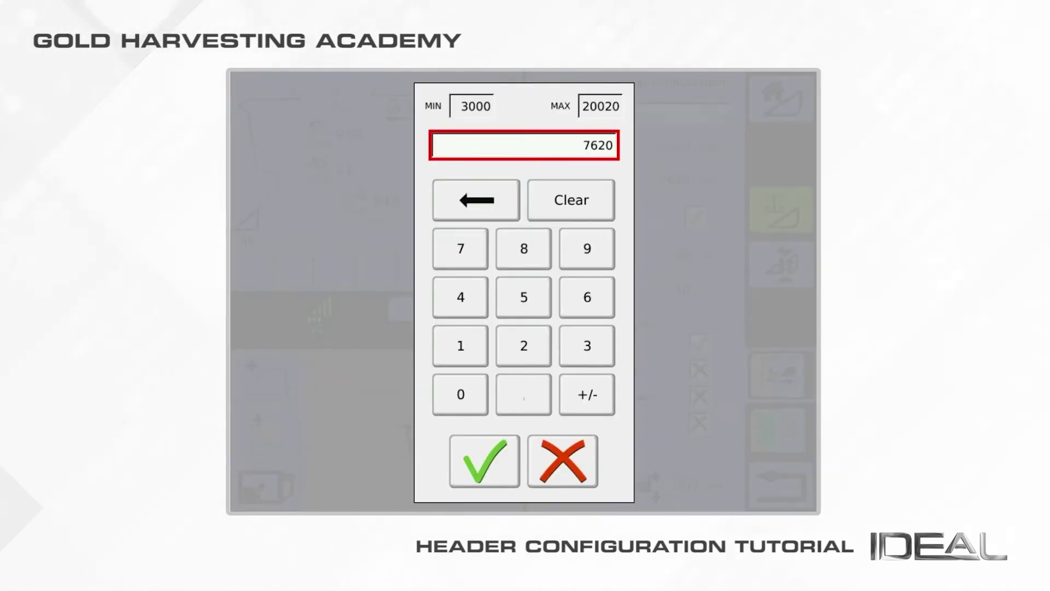
{"action": "left_click", "coordinate": [461, 345]}
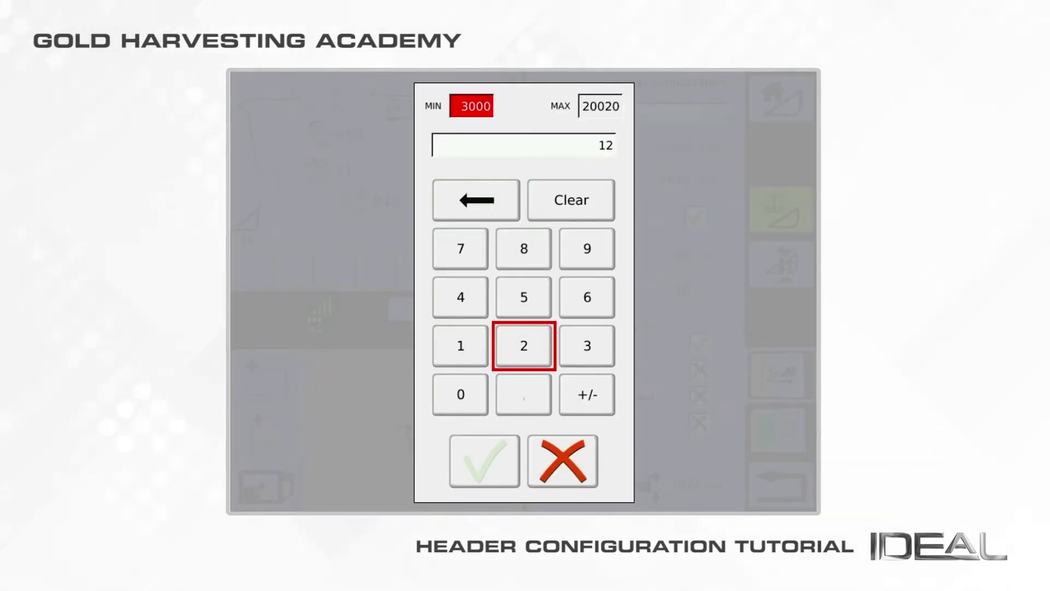
{"action": "left_click", "coordinate": [524, 345]}
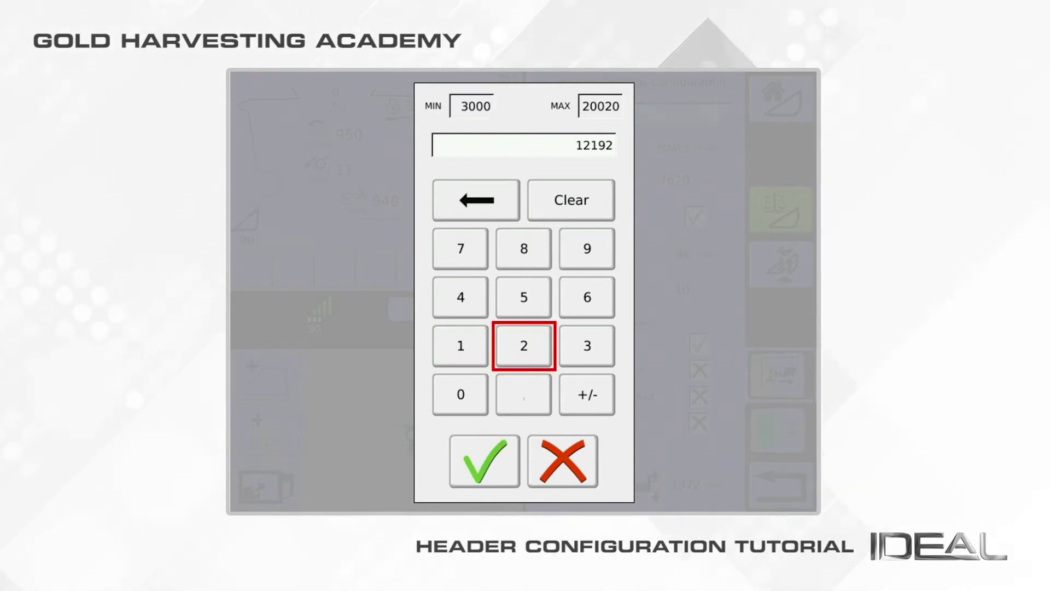
{"action": "left_click", "coordinate": [485, 460]}
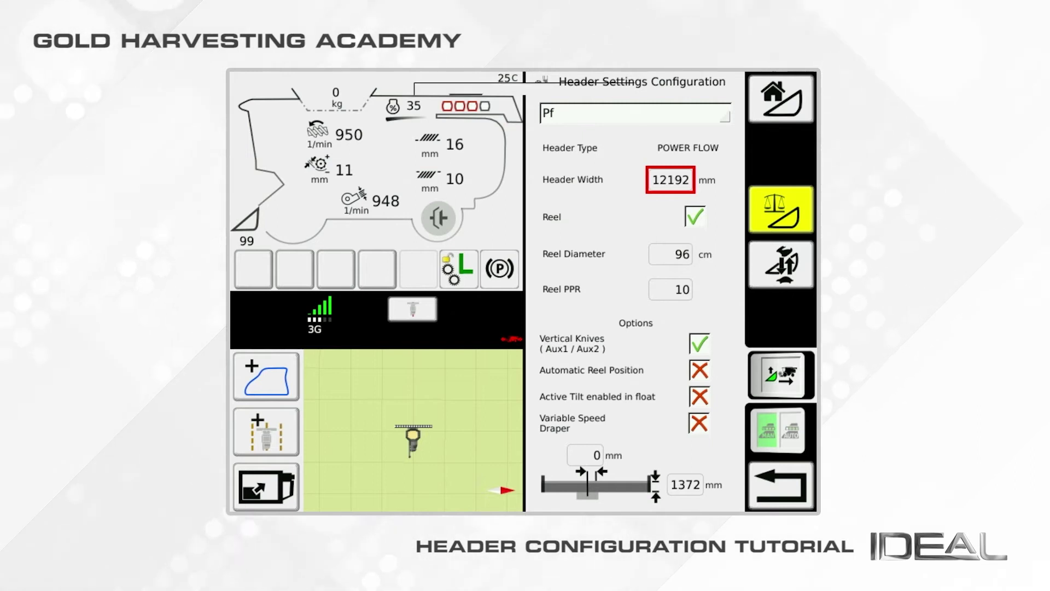
{"action": "left_click", "coordinate": [670, 254]}
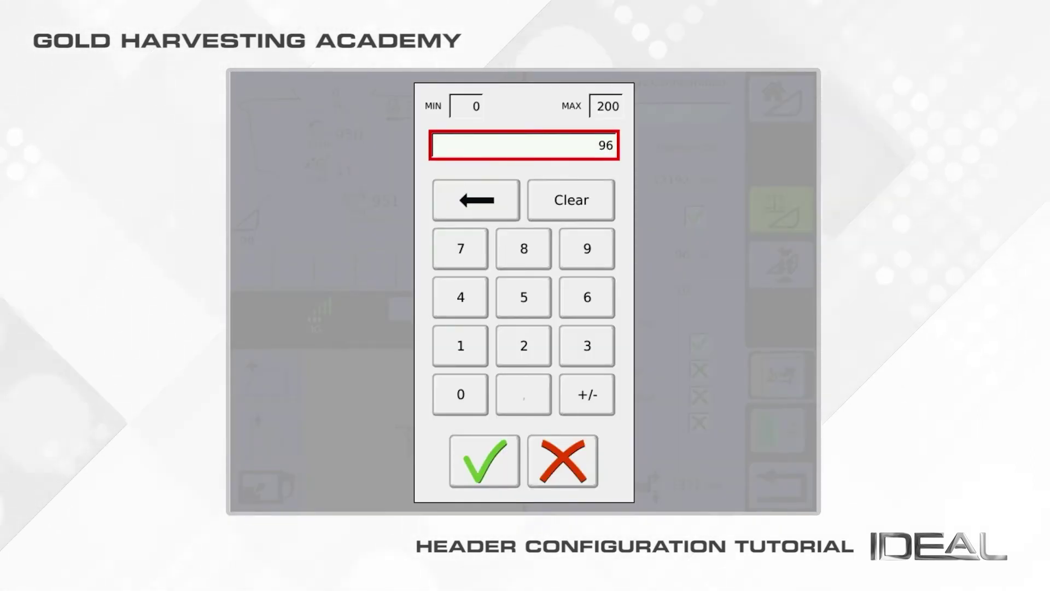
{"action": "left_click", "coordinate": [587, 248]}
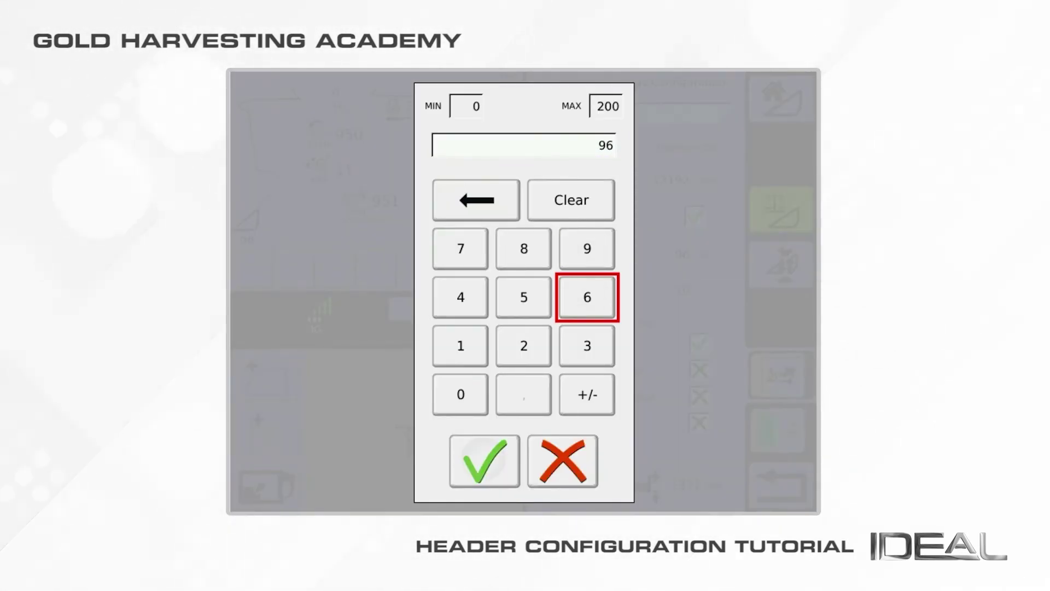
{"action": "left_click", "coordinate": [485, 461]}
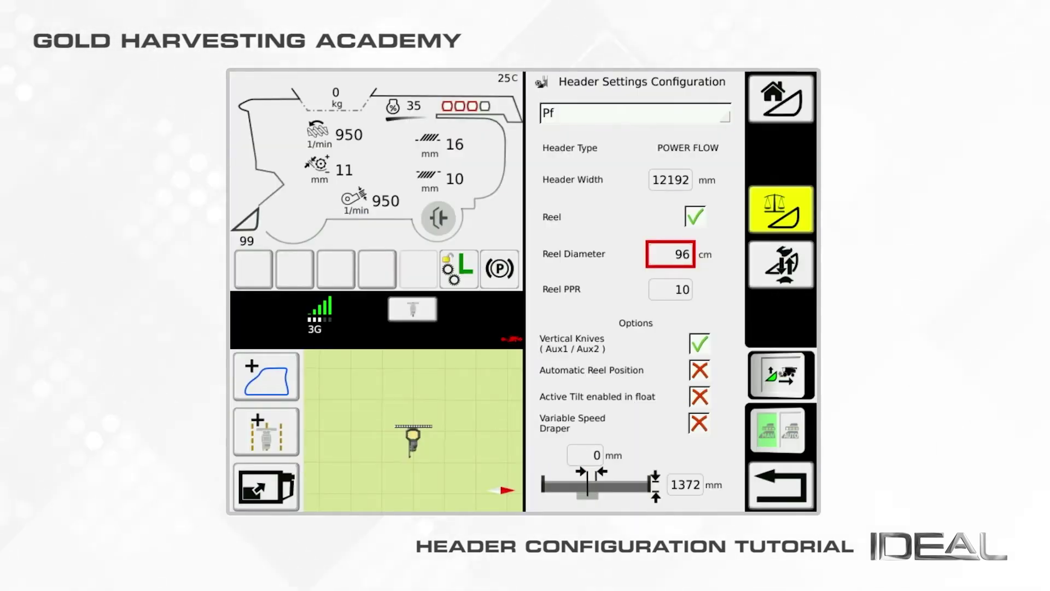
Step: Set the Reel PPR to 10 and turn off the Vertical Knives (Aux1 / Aux2) option
{"action": "left_click", "coordinate": [670, 289]}
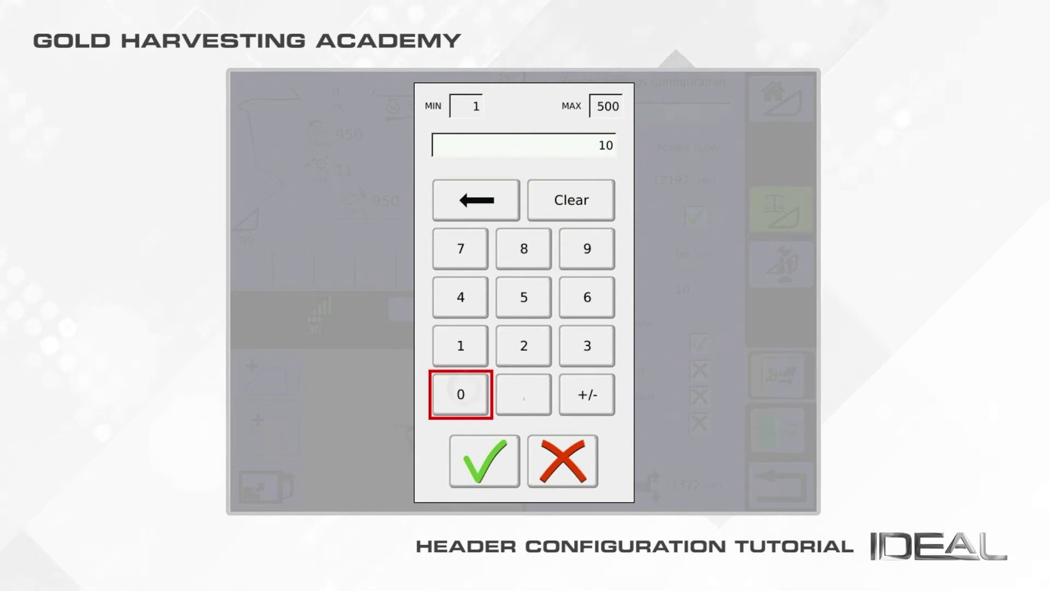
{"action": "key", "text": "Down"}
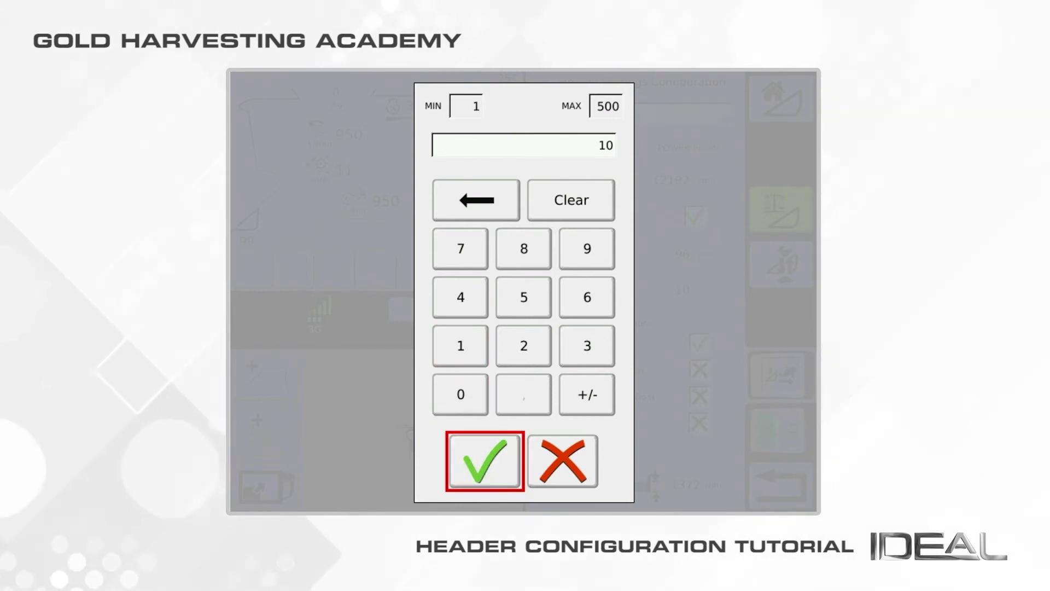
{"action": "key", "text": "Return"}
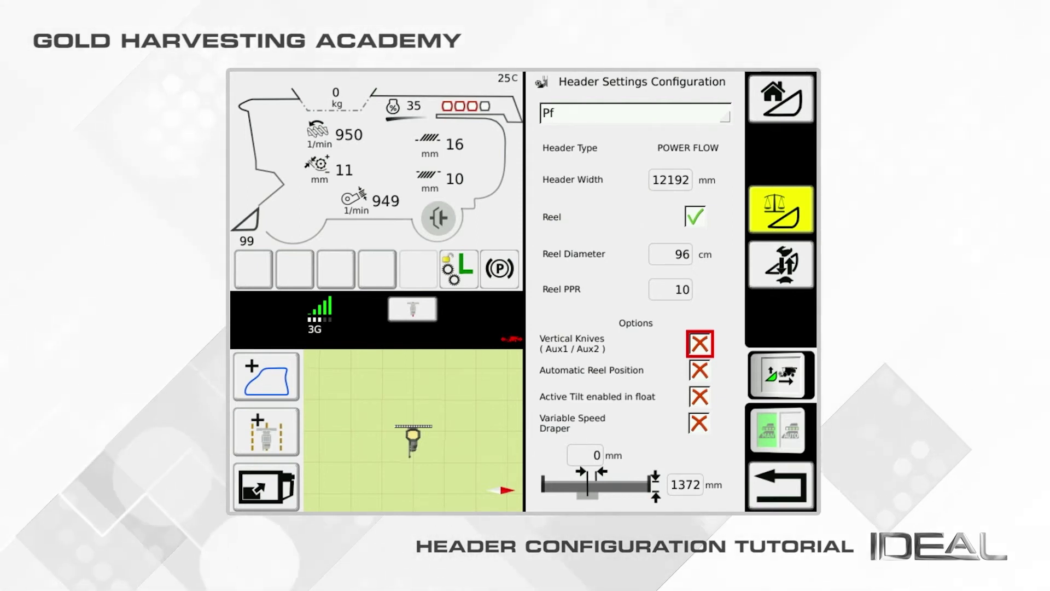
Step: Enable Automatic Reel Position, Active Tilt in float and Variable Speed Draper, and try lowering and raising the draper setting
{"action": "left_click", "coordinate": [699, 370]}
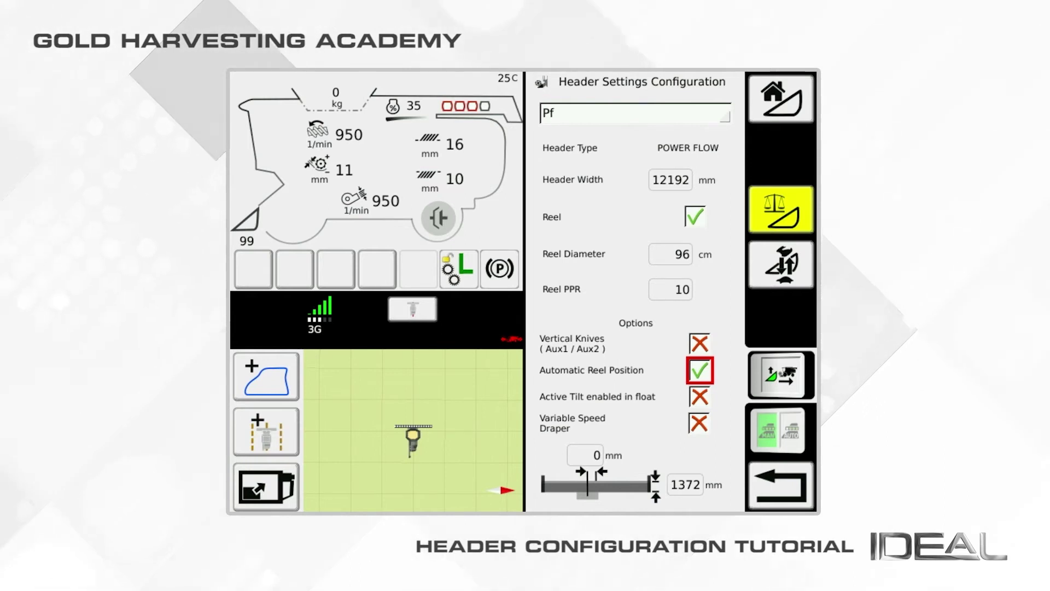
{"action": "left_click", "coordinate": [699, 397]}
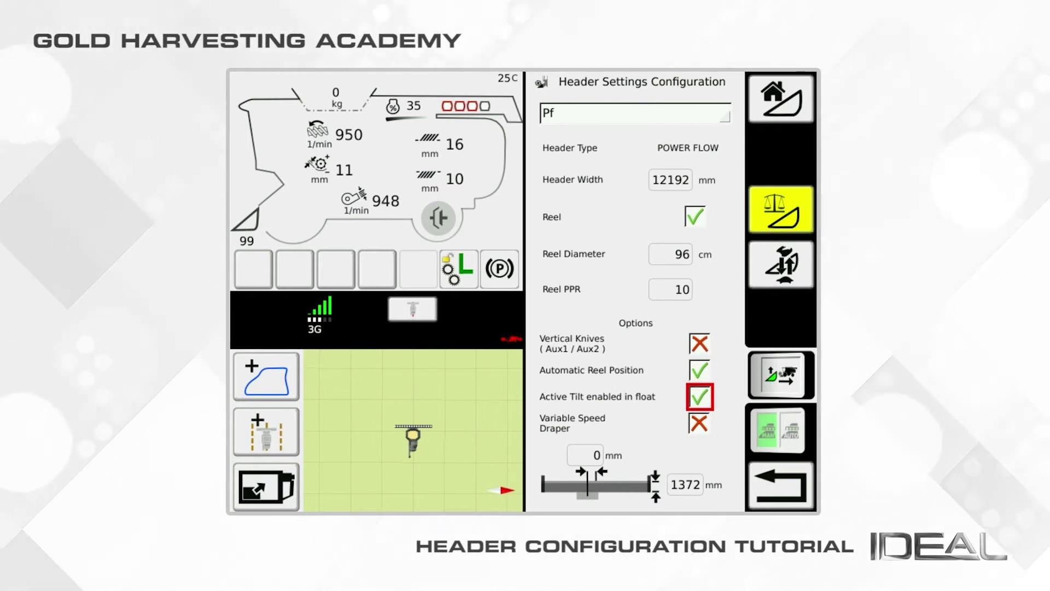
{"action": "left_click", "coordinate": [699, 424]}
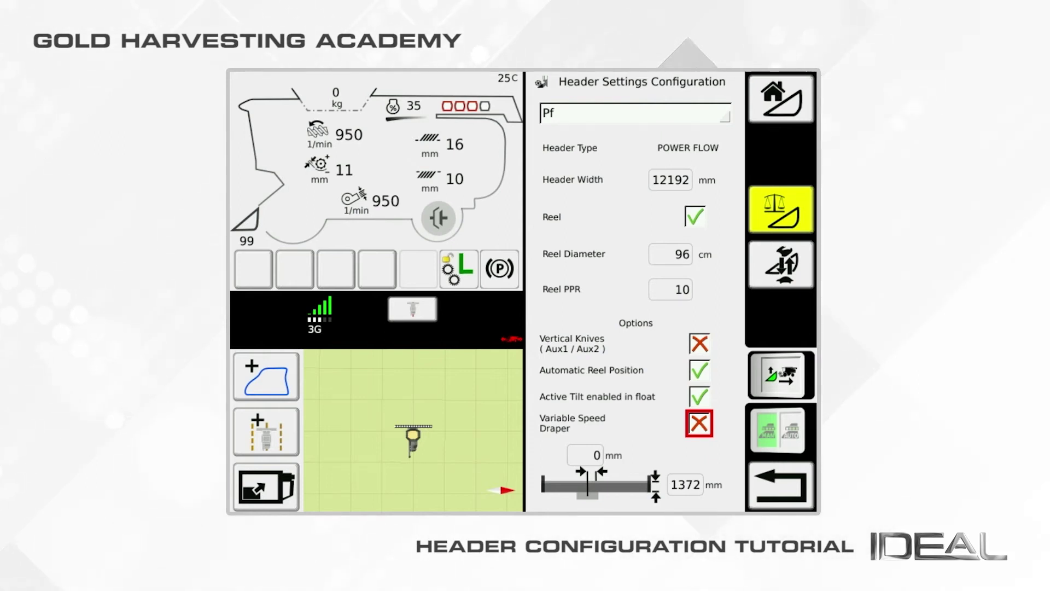
{"action": "left_click", "coordinate": [698, 423]}
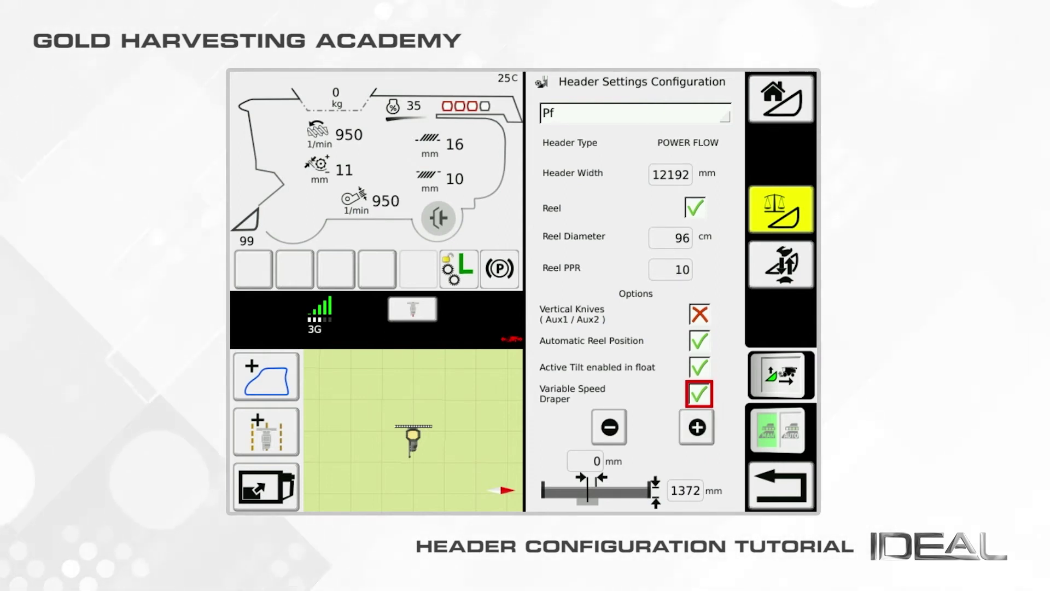
{"action": "left_click", "coordinate": [610, 426]}
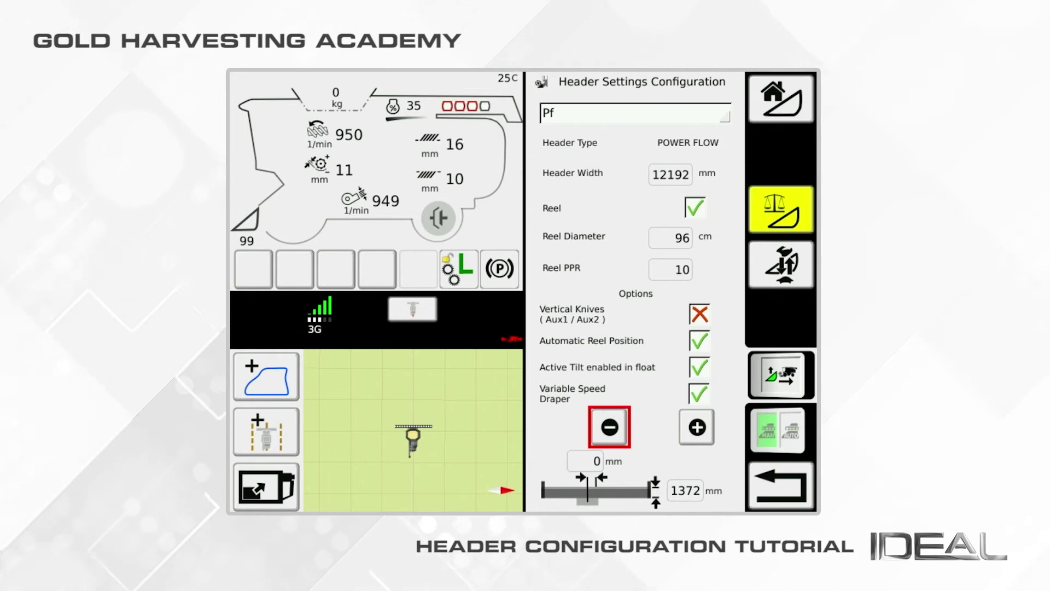
{"action": "left_click", "coordinate": [697, 426]}
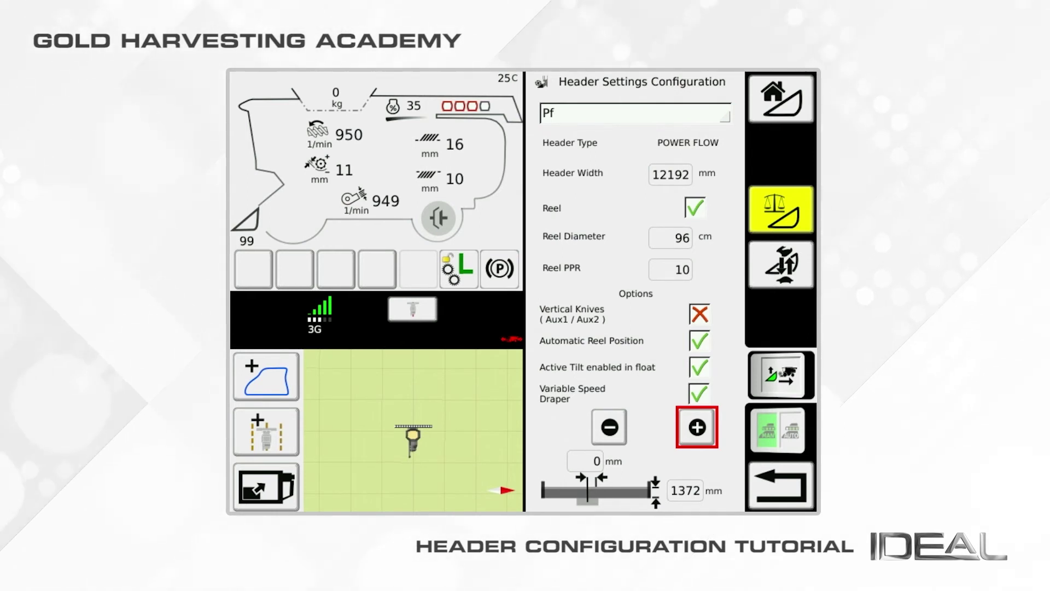
Step: Set the header's front-to-back dimension to 1372 mm and its lateral offset to 0 mm
{"action": "left_click", "coordinate": [686, 490]}
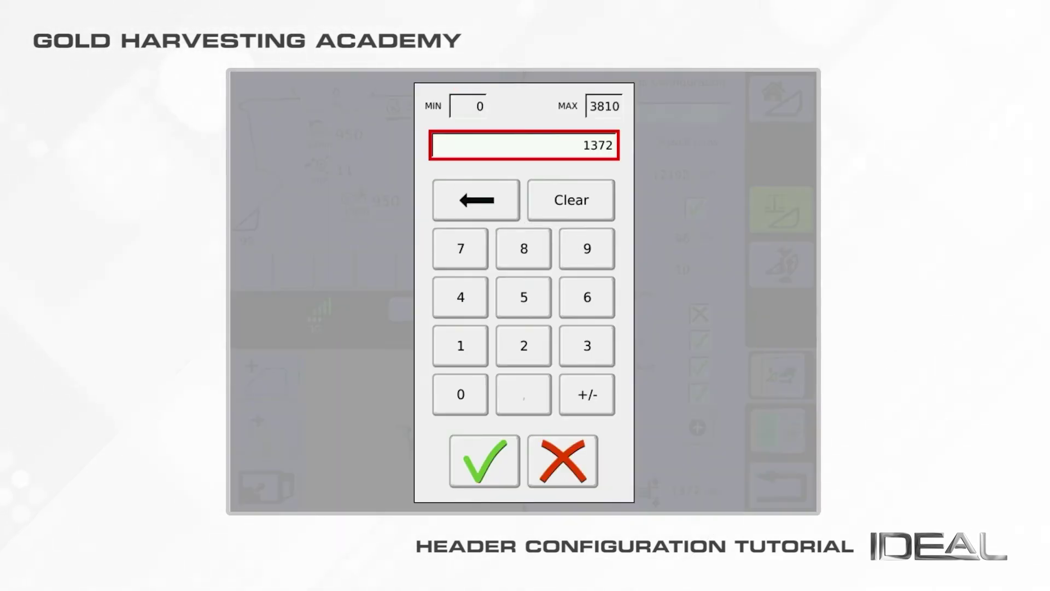
{"action": "left_click", "coordinate": [485, 461]}
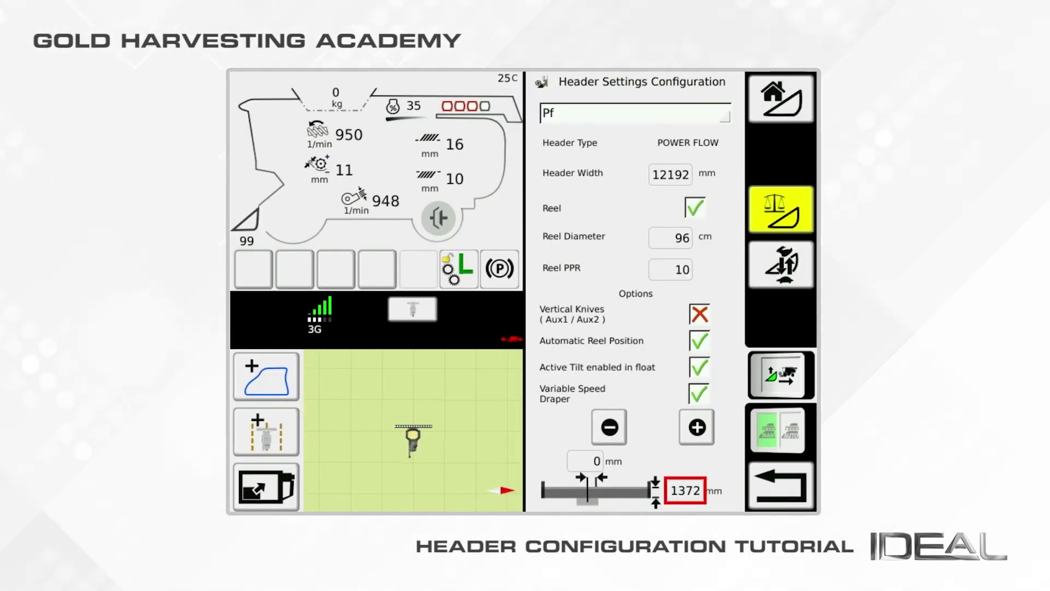
{"action": "left_click", "coordinate": [586, 461]}
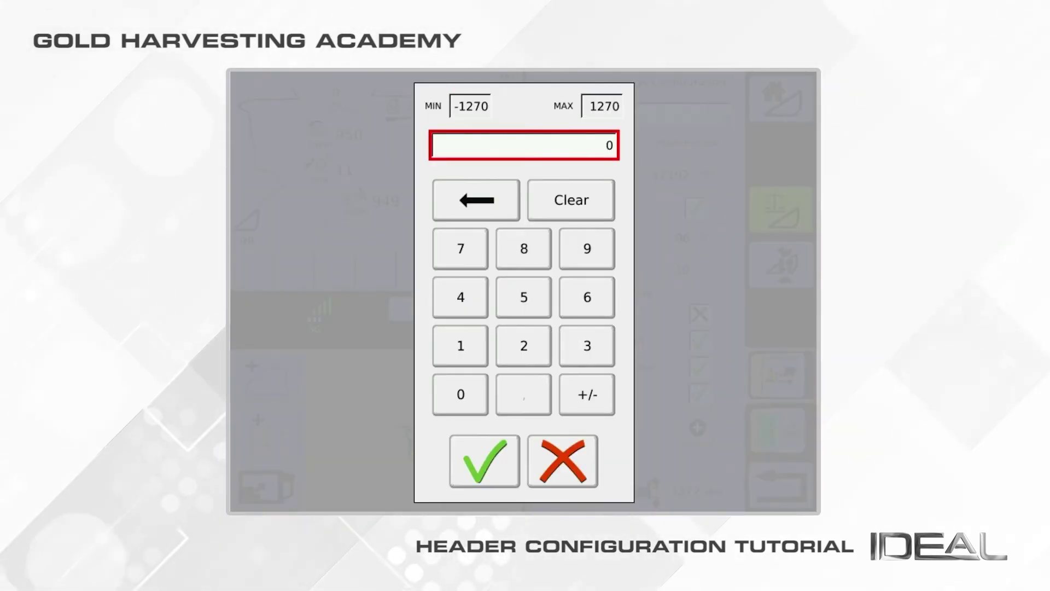
{"action": "key", "text": "Return"}
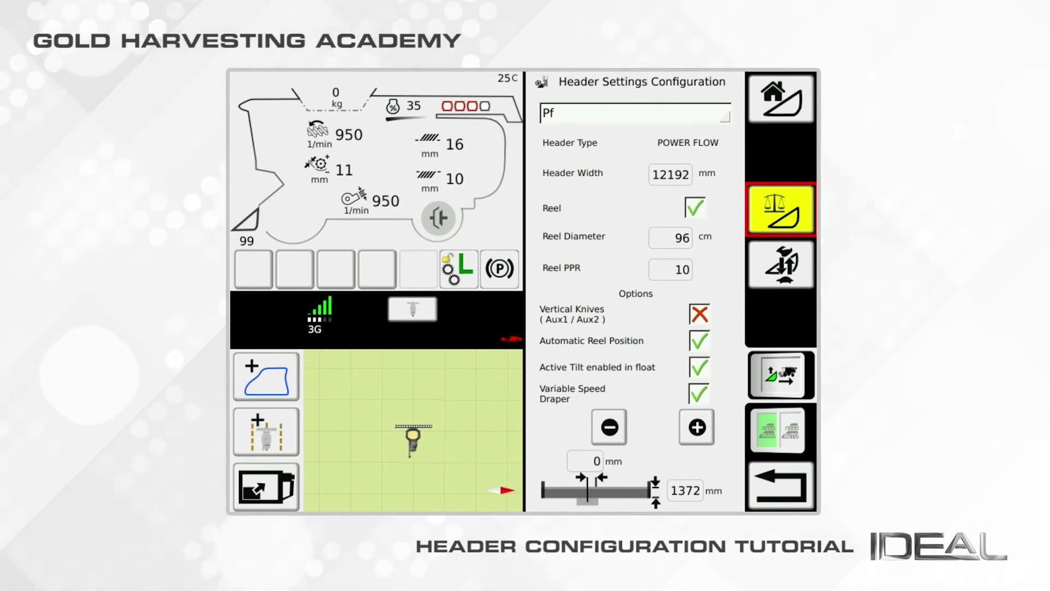
{"action": "left_click", "coordinate": [781, 210]}
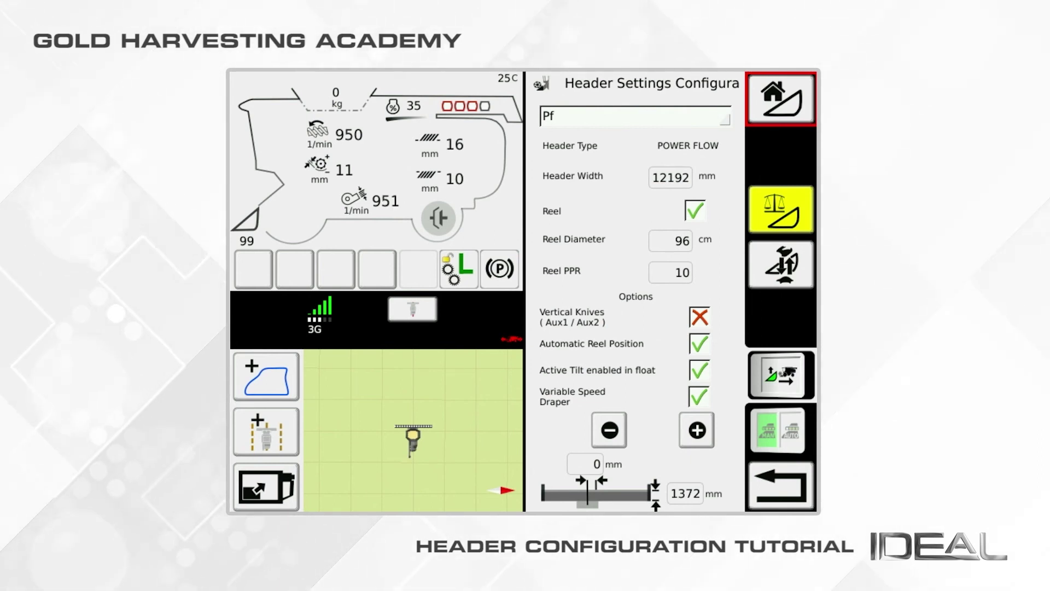
{"action": "left_click", "coordinate": [781, 210]}
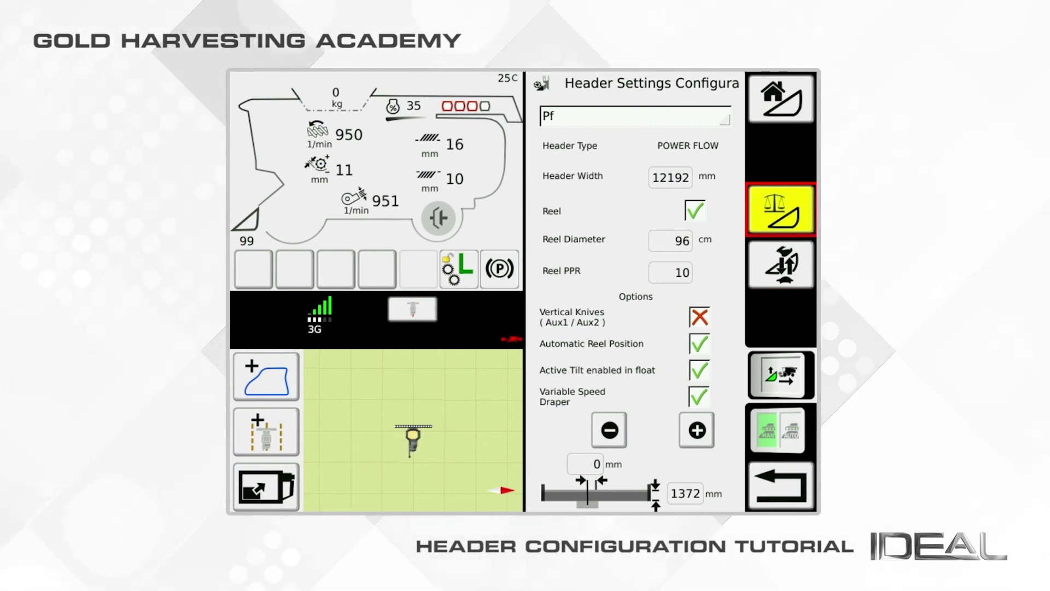
{"action": "left_click", "coordinate": [781, 265]}
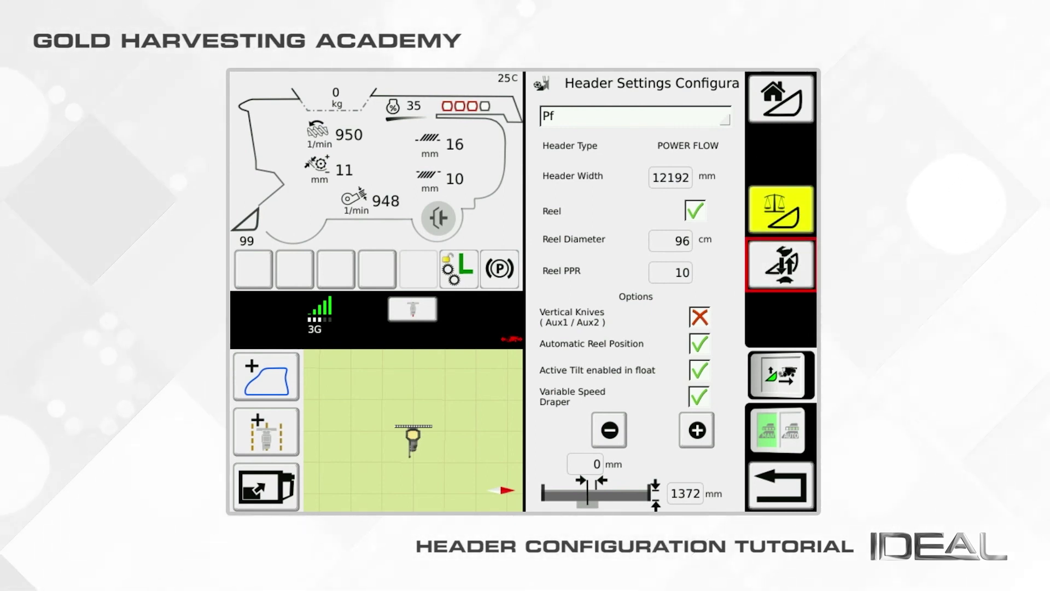
{"action": "left_click", "coordinate": [780, 375]}
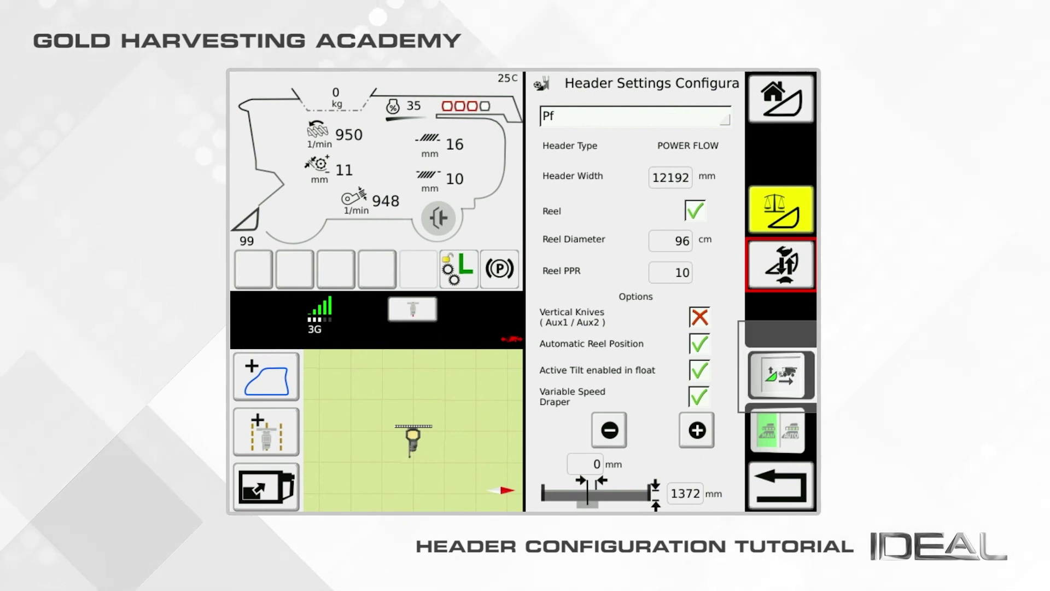